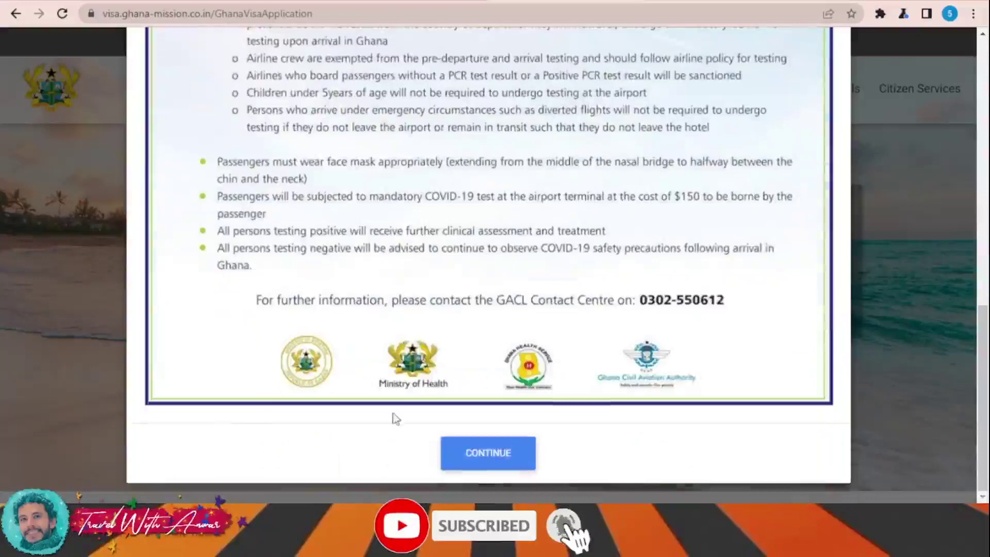
Step: Continue past the COVID-19 travel notice and start a Tourist/Short Visit Visa application
left_click(498, 452)
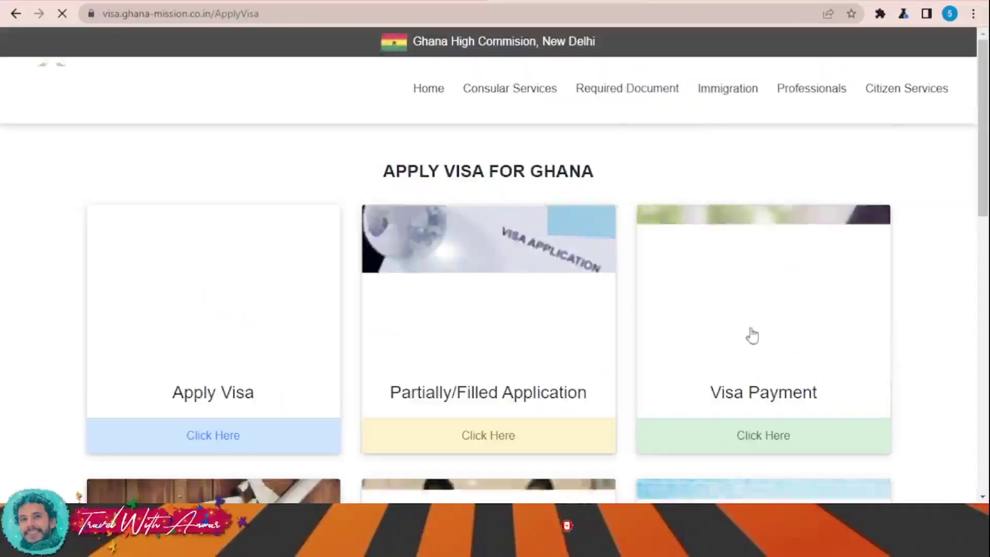
scroll(753, 335, "down", 3)
scroll(236, 387, "up", 2)
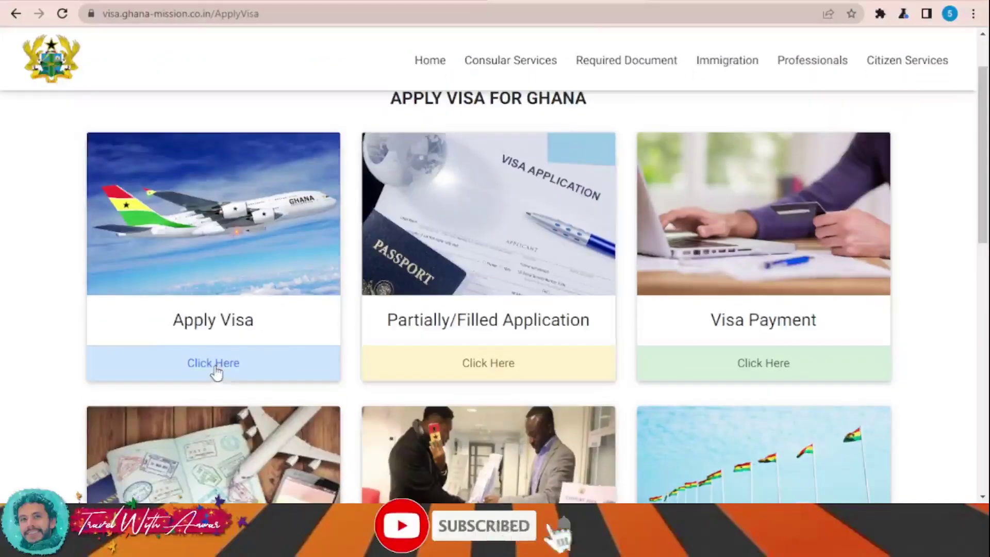
left_click(265, 372)
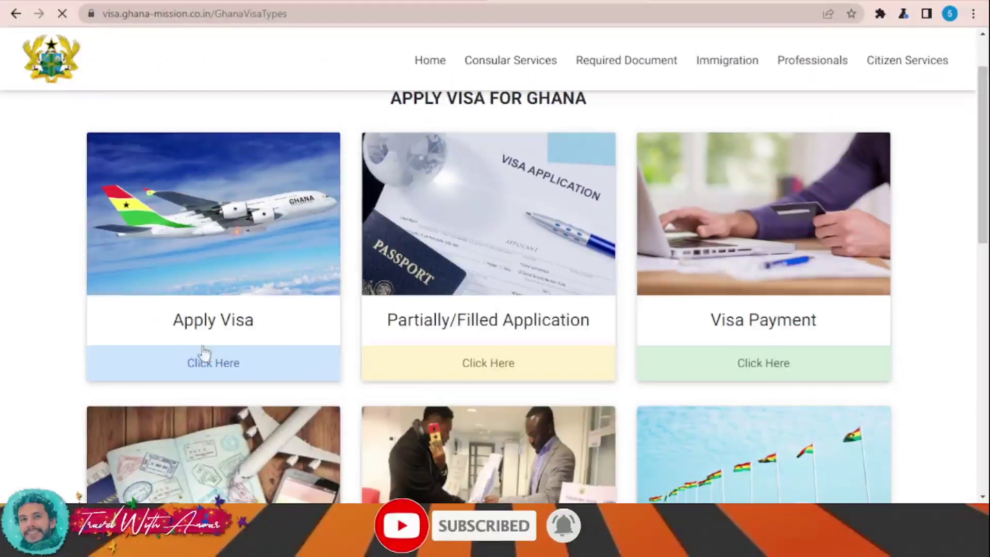
scroll(508, 289, "down", 1)
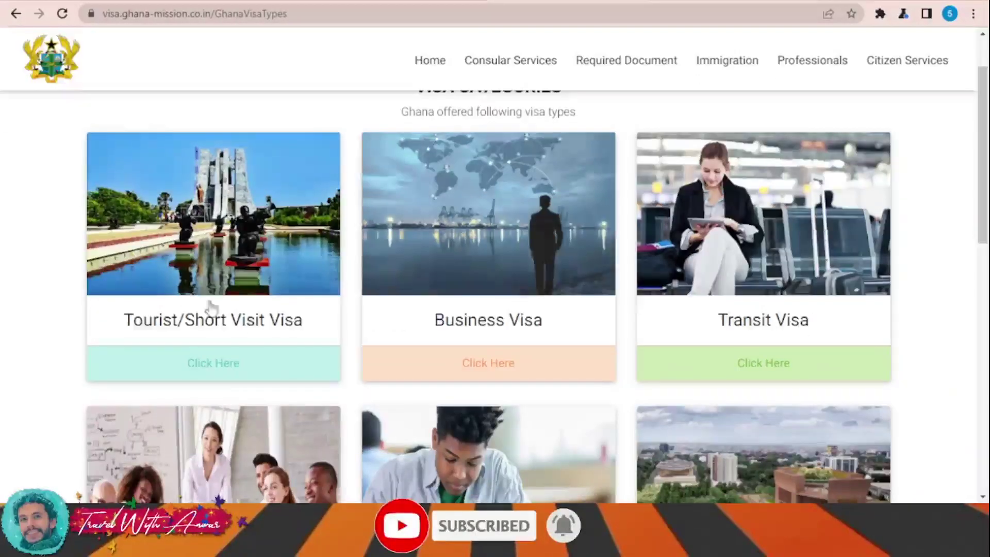
left_click(213, 368)
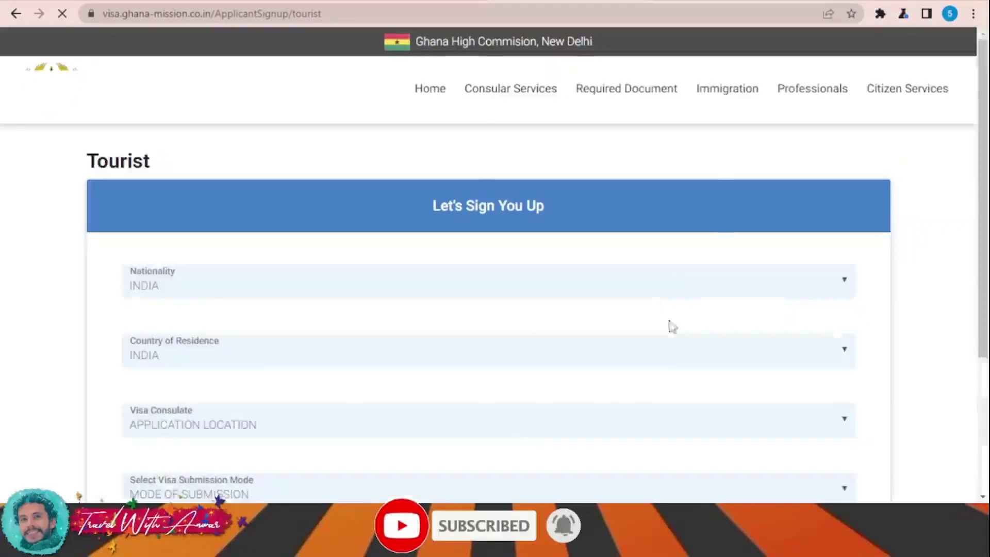
Step: Choose New Delhi as the visa consulate and Counter Services as the submission mode, and submit this sign-up page
scroll(696, 244, "down", 4)
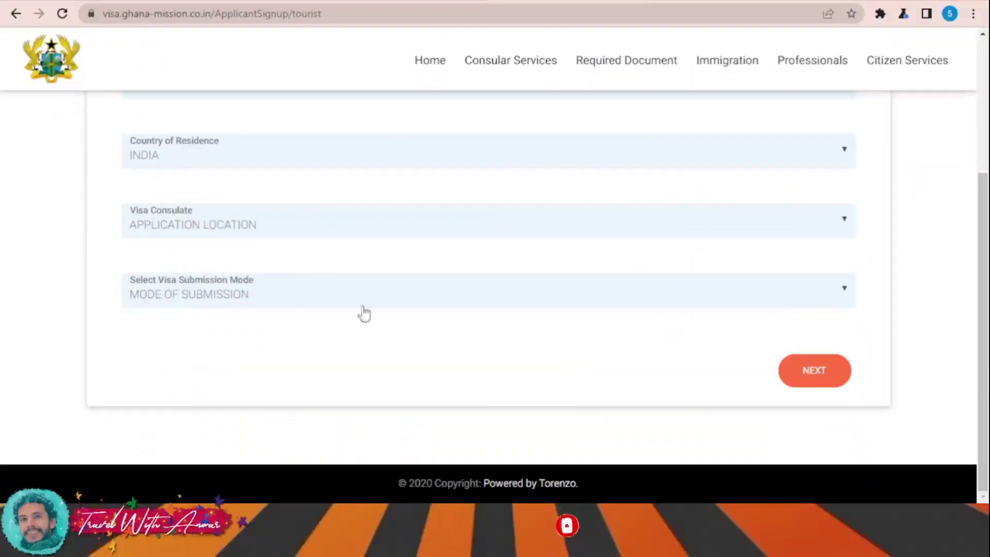
scroll(544, 338, "up", 3)
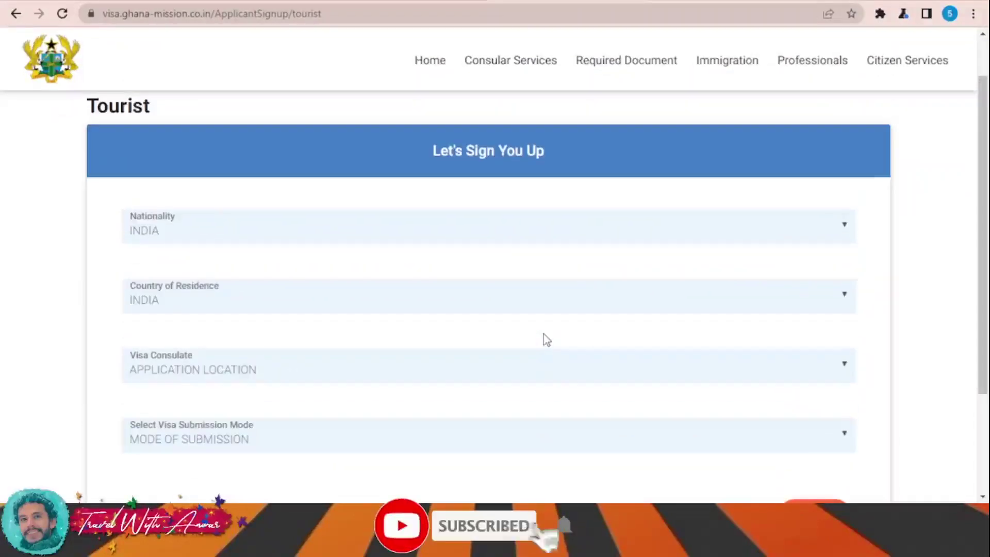
scroll(544, 339, "down", 3)
left_click(273, 234)
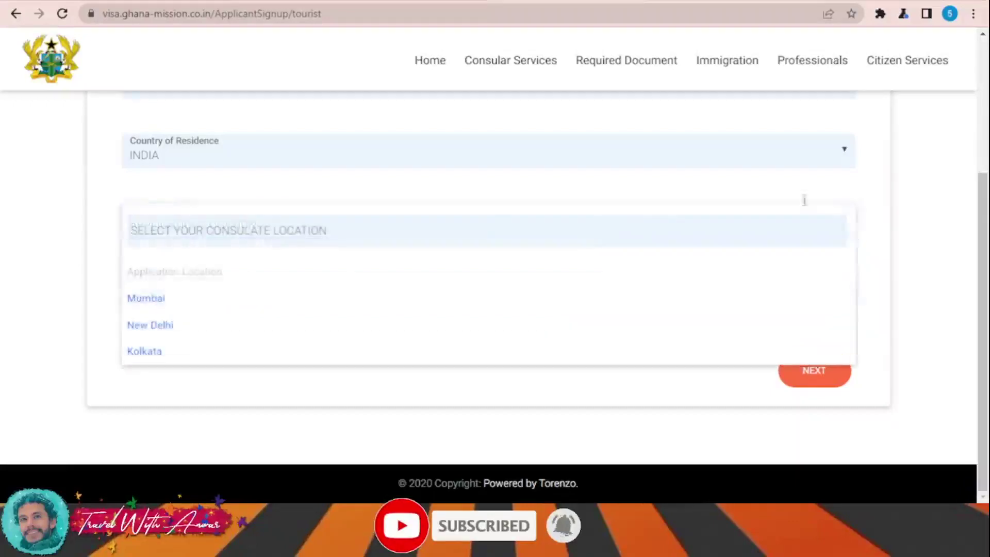
left_click(179, 326)
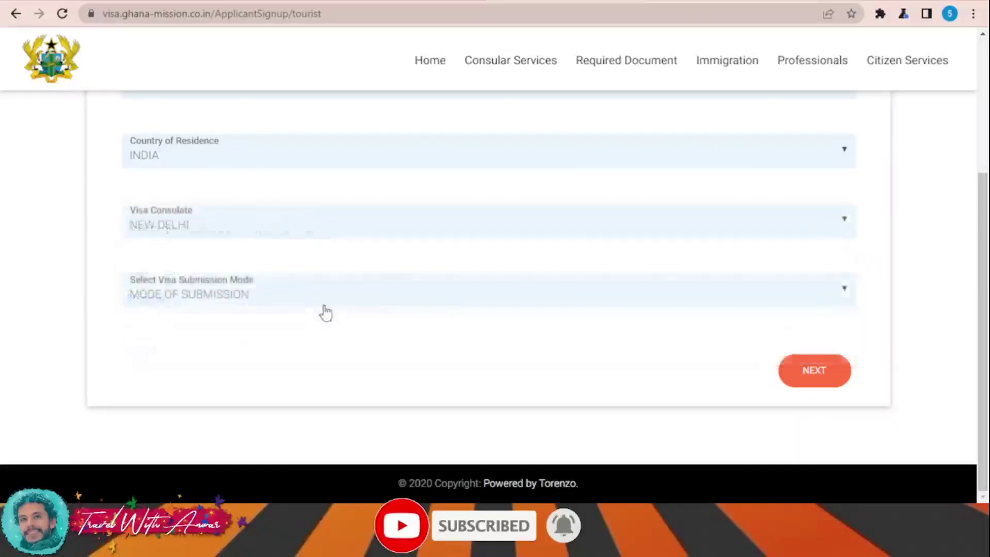
left_click(327, 303)
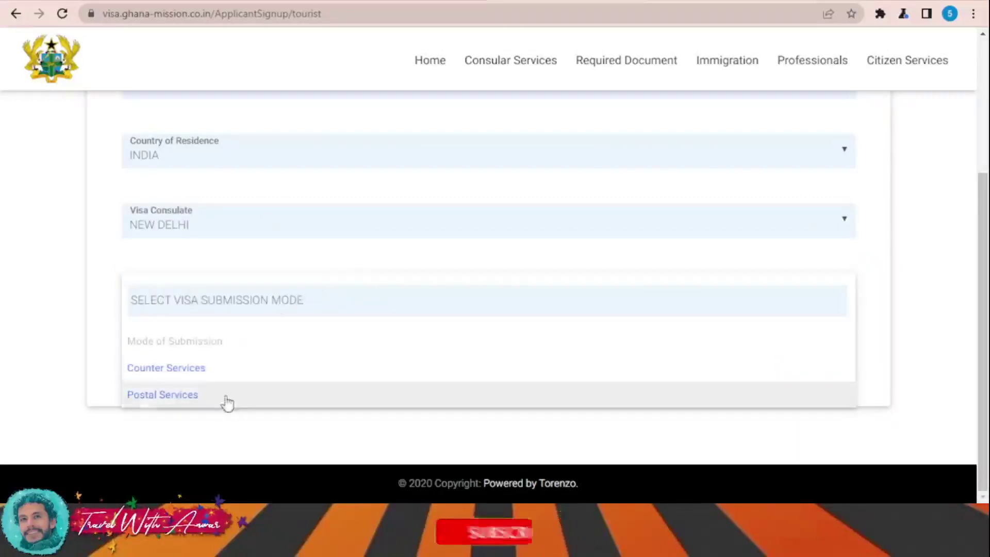
left_click(196, 375)
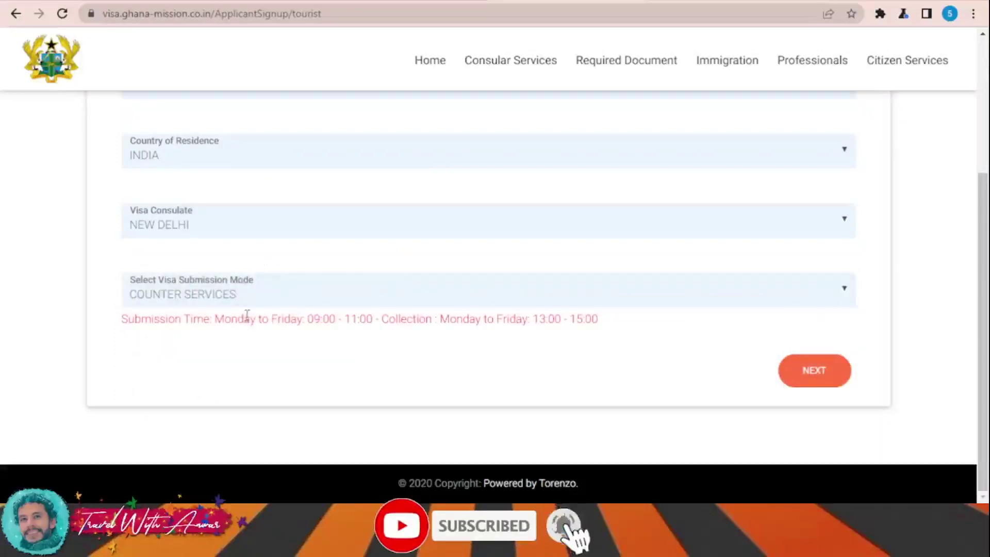
left_click(811, 382)
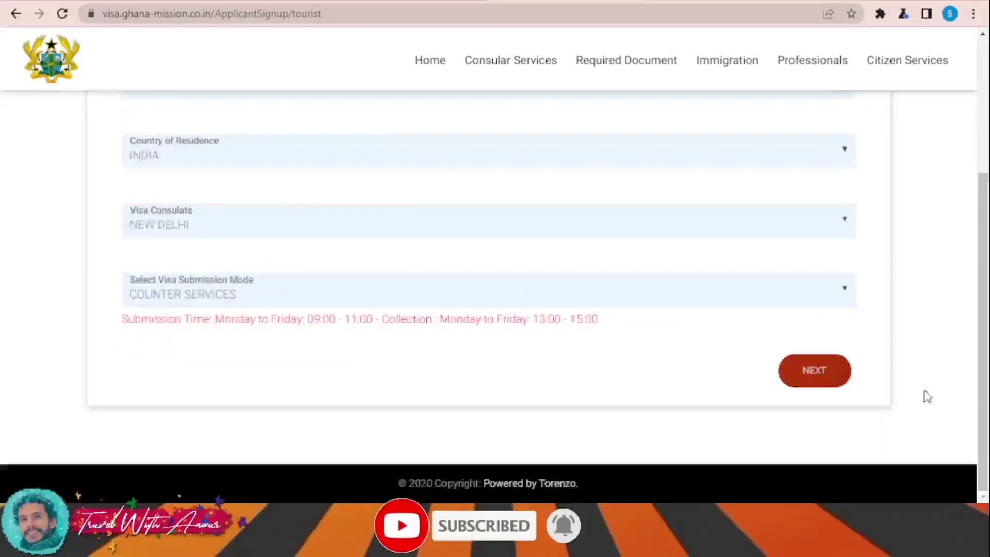
Step: Read through the consular section's instructions on visa fees, payment options, refunds, exempt persons and gratis visas
scroll(765, 300, "down", 5)
scroll(765, 291, "up", 5)
scroll(737, 257, "down", 12)
scroll(714, 225, "down", 15)
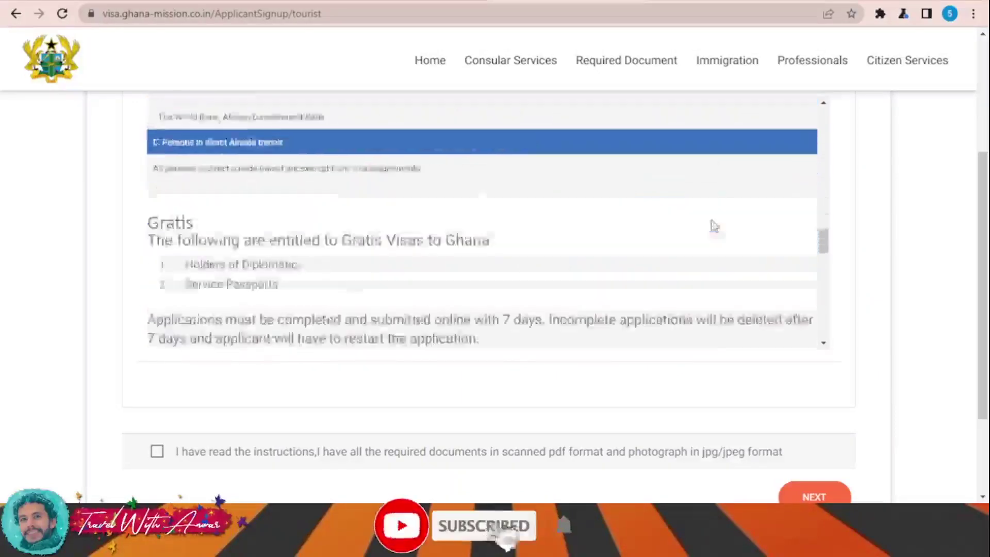
scroll(776, 240, "up", 5)
scroll(777, 240, "up", 10)
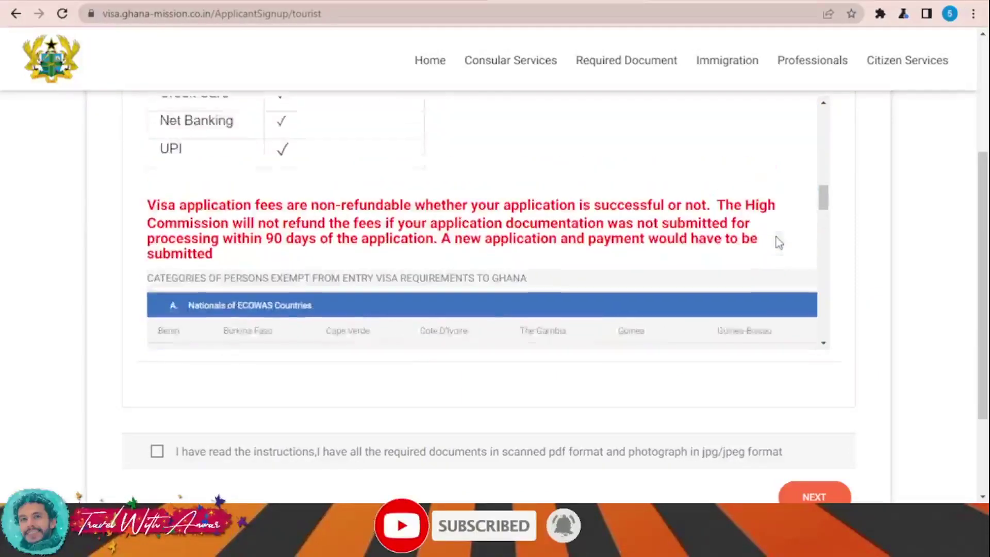
scroll(928, 263, "up", 4)
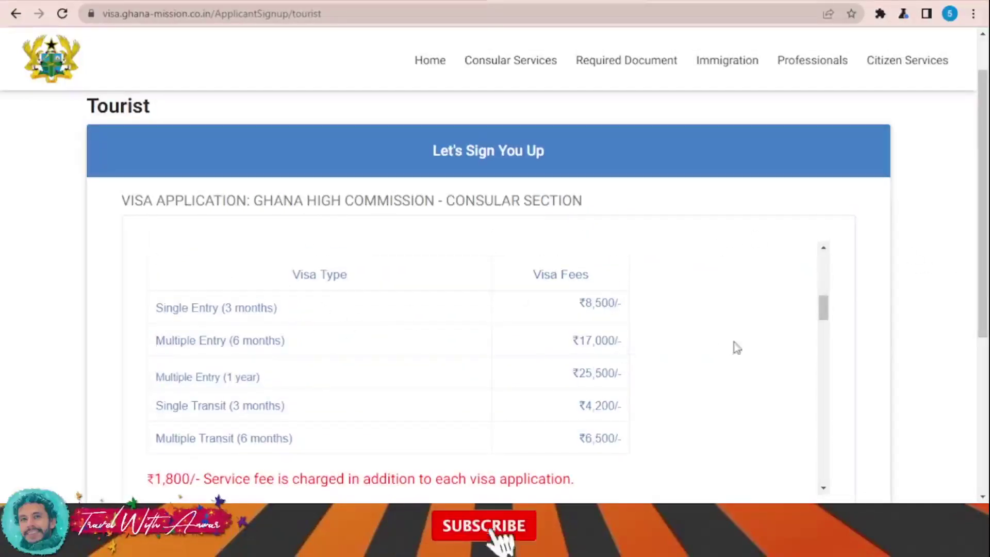
scroll(724, 348, "down", 5)
scroll(915, 323, "down", 5)
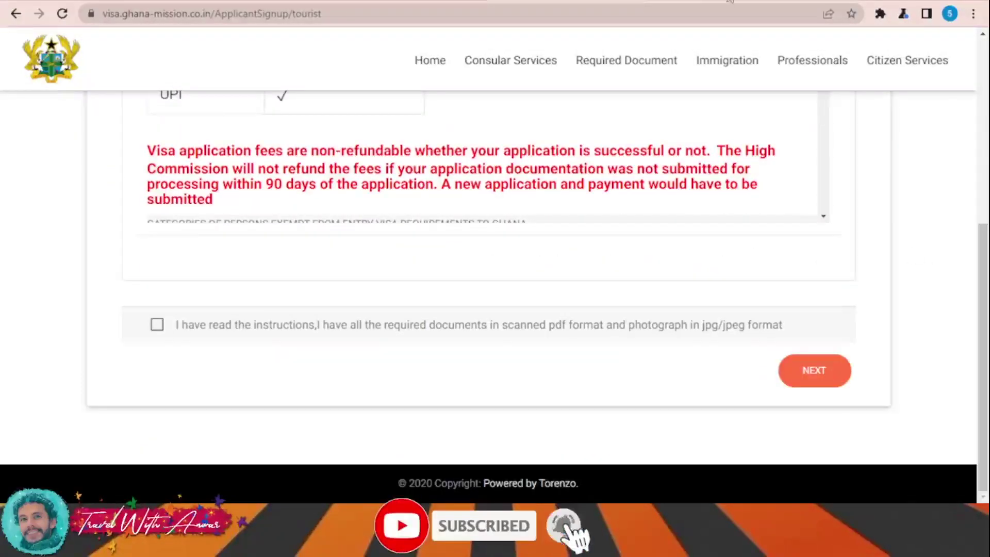
Step: Switch to the Embassy of Ghana Washington DC website and open its visa application portal
left_click(730, 1)
mouse_move(305, 194)
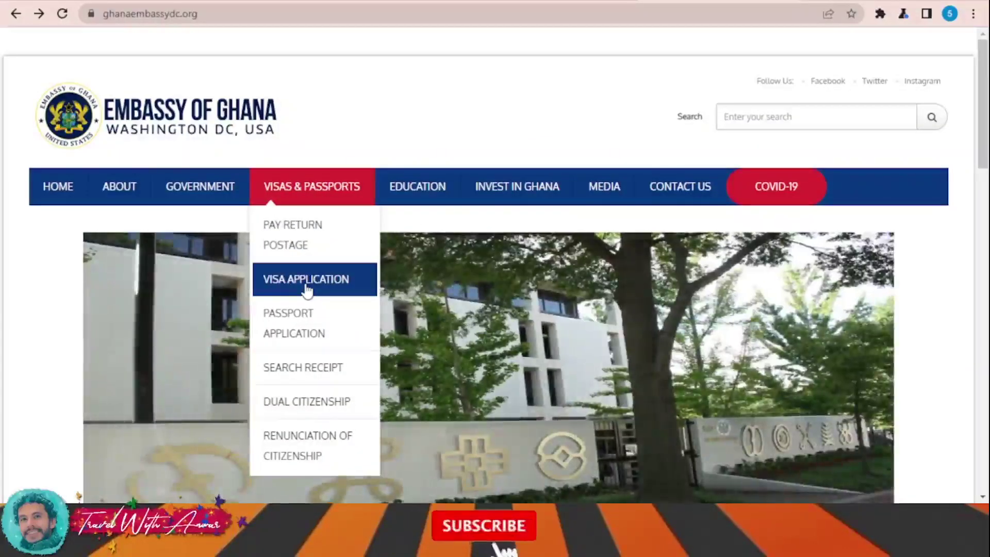
left_click(307, 290)
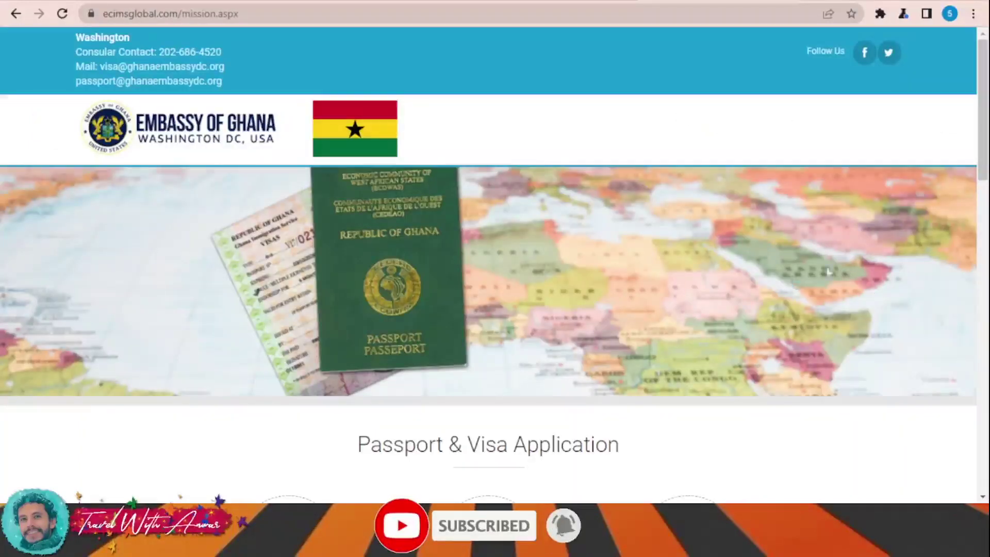
scroll(869, 262, "down", 7)
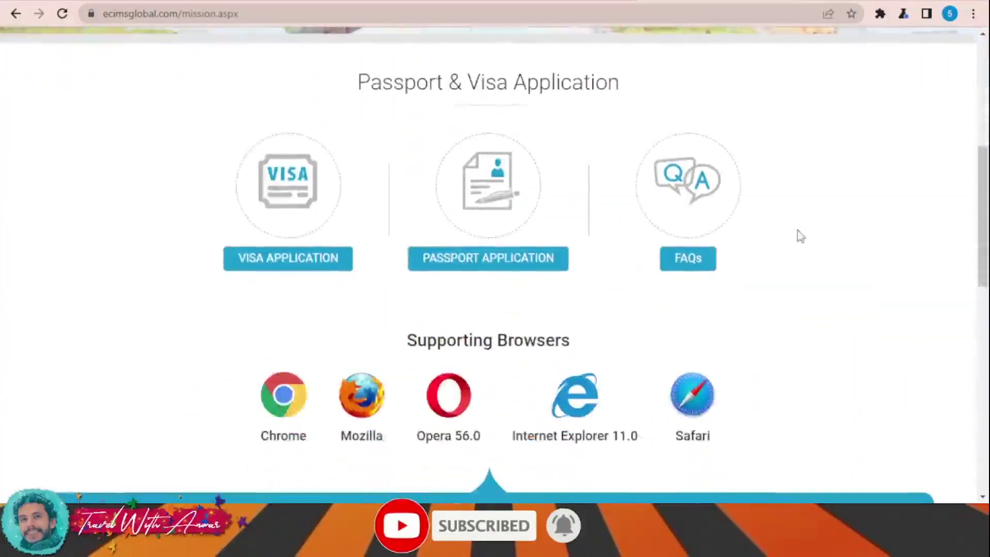
Step: Start a visa application with English as form language and United States as country of residence, and accept the terms and conditions
left_click(296, 267)
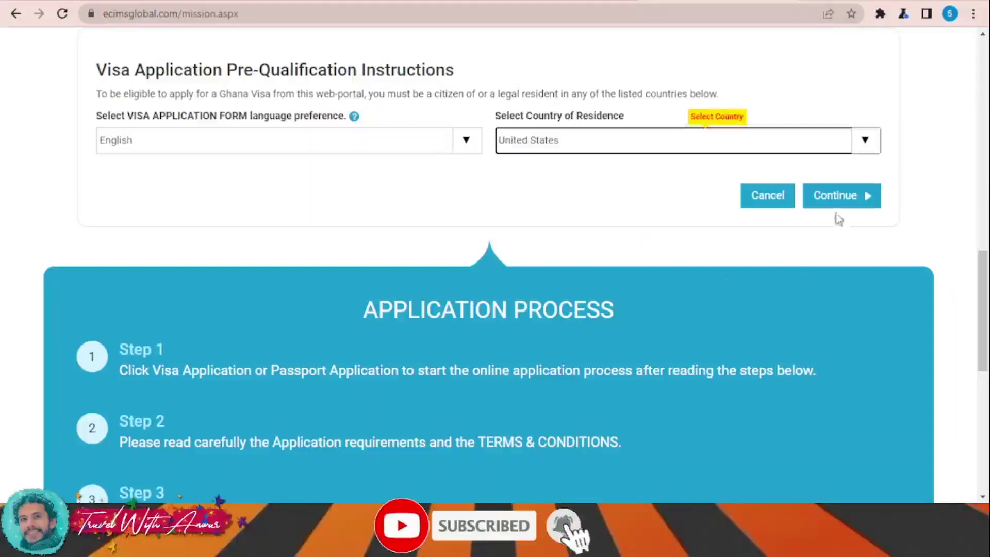
left_click(836, 195)
scroll(728, 245, "down", 7)
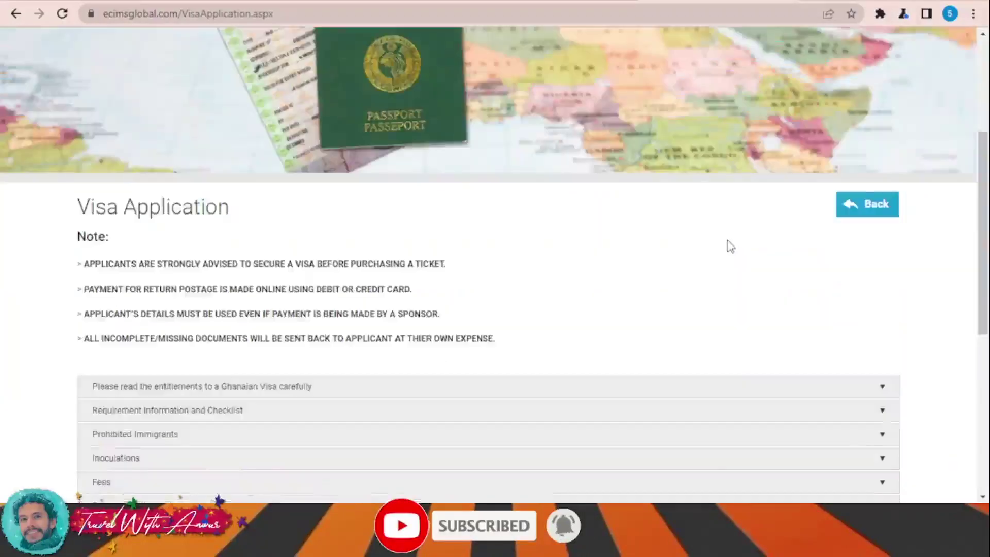
scroll(810, 249, "down", 5)
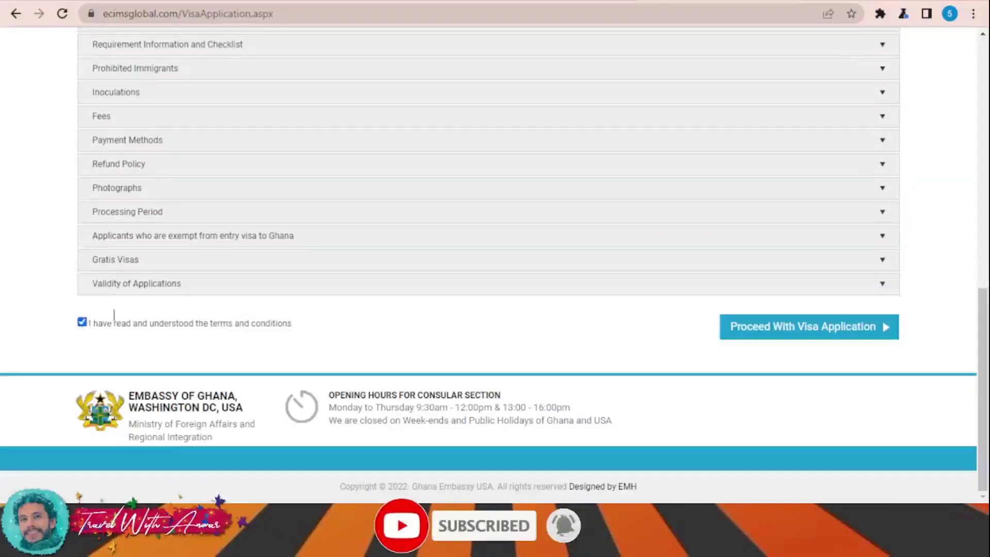
Step: Examine the Washington visa fees and the acceptable payment methods in the application information
scroll(120, 297, "up", 1)
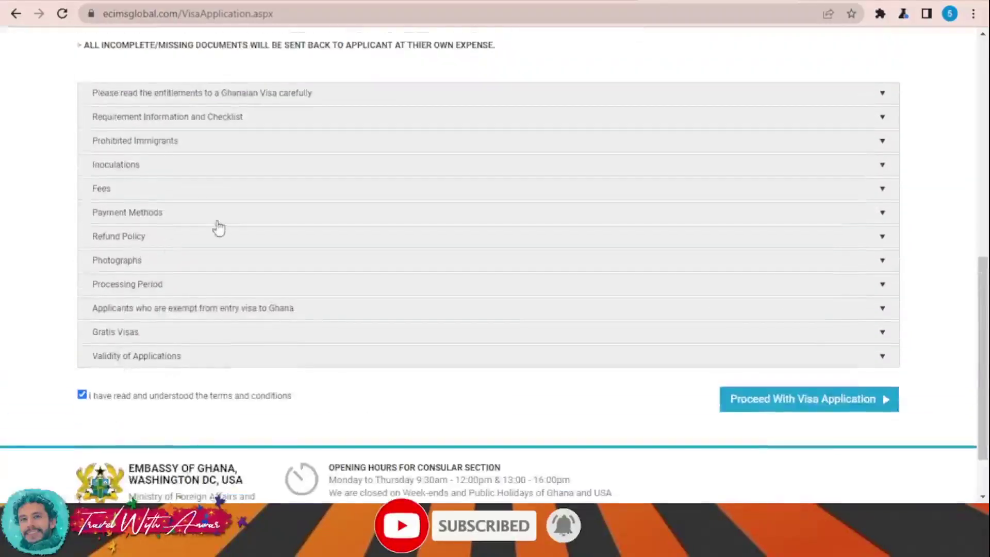
left_click(155, 191)
scroll(232, 155, "down", 2)
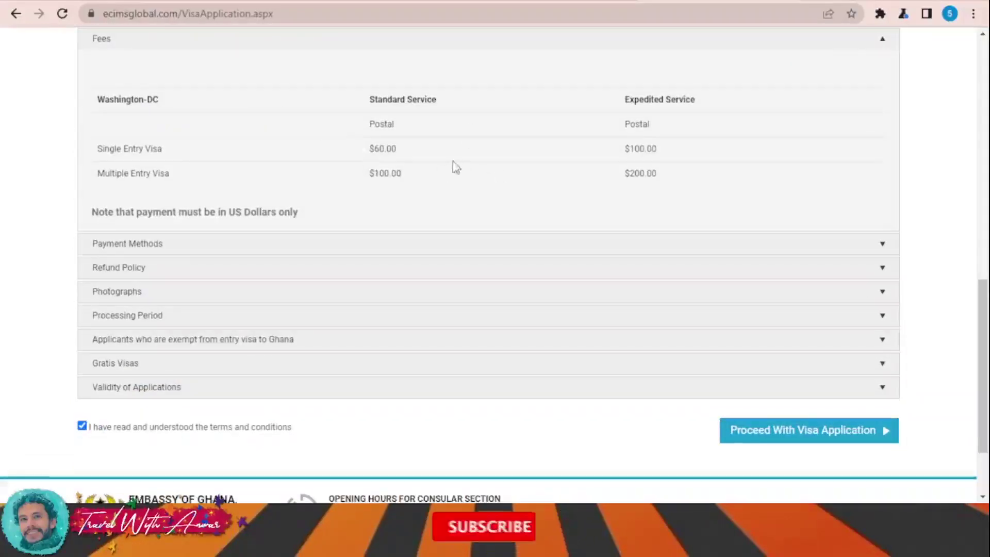
left_click(265, 246)
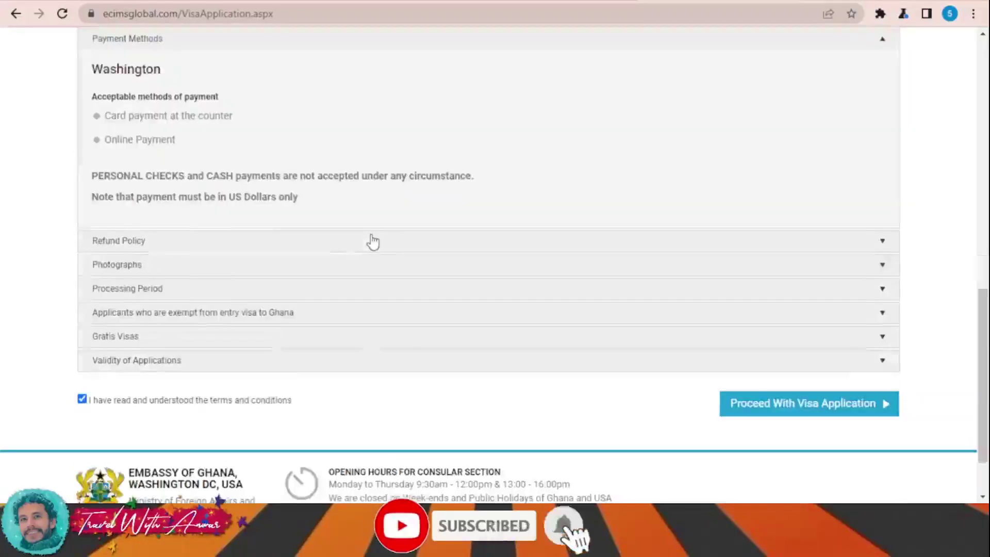
scroll(450, 217, "up", 3)
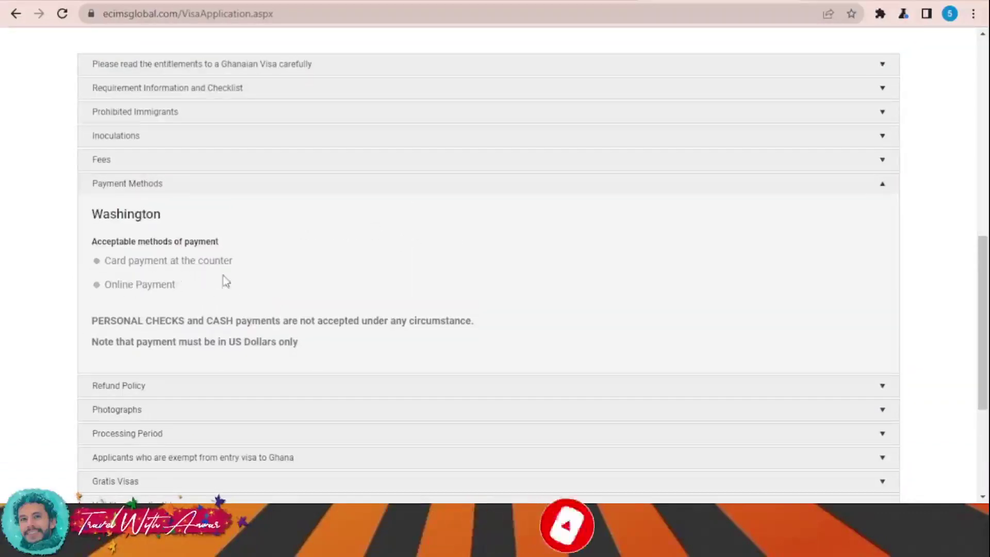
scroll(793, 307, "down", 5)
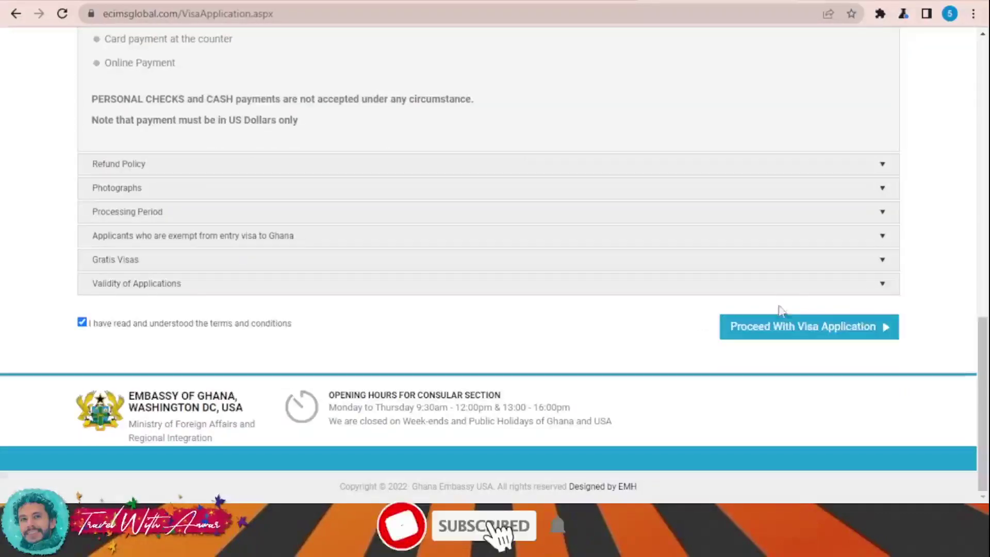
Step: Proceed with the visa application and open the individual visa application form
left_click(802, 327)
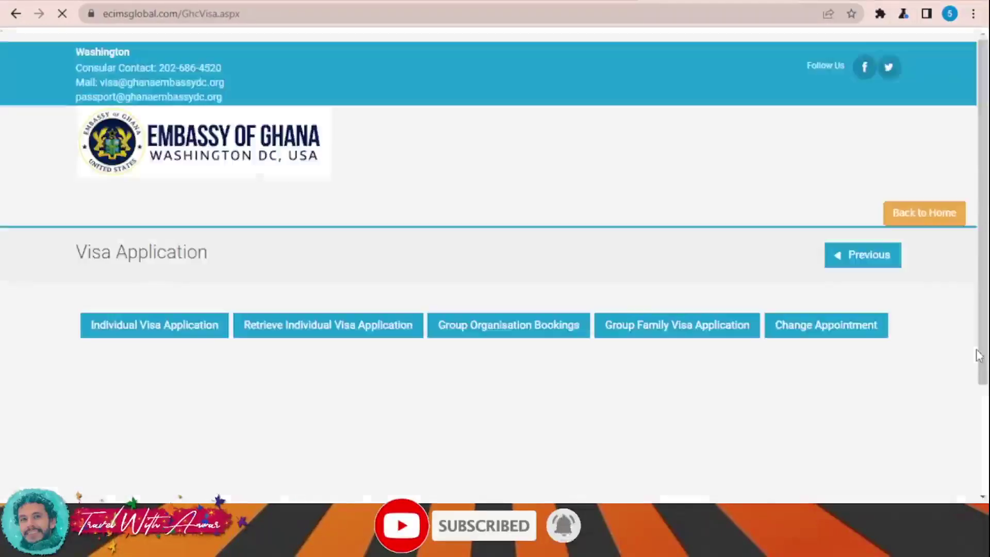
scroll(725, 289, "down", 3)
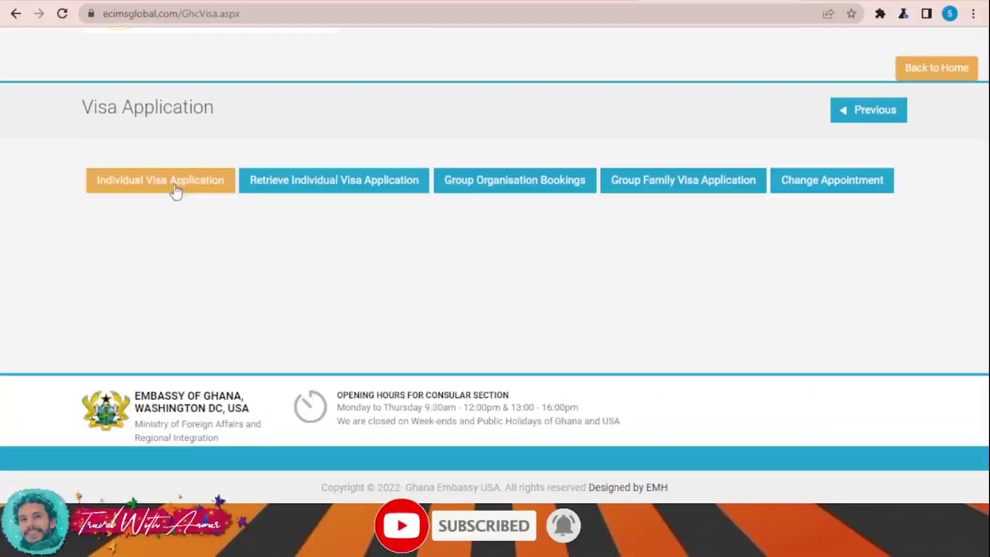
left_click(140, 189)
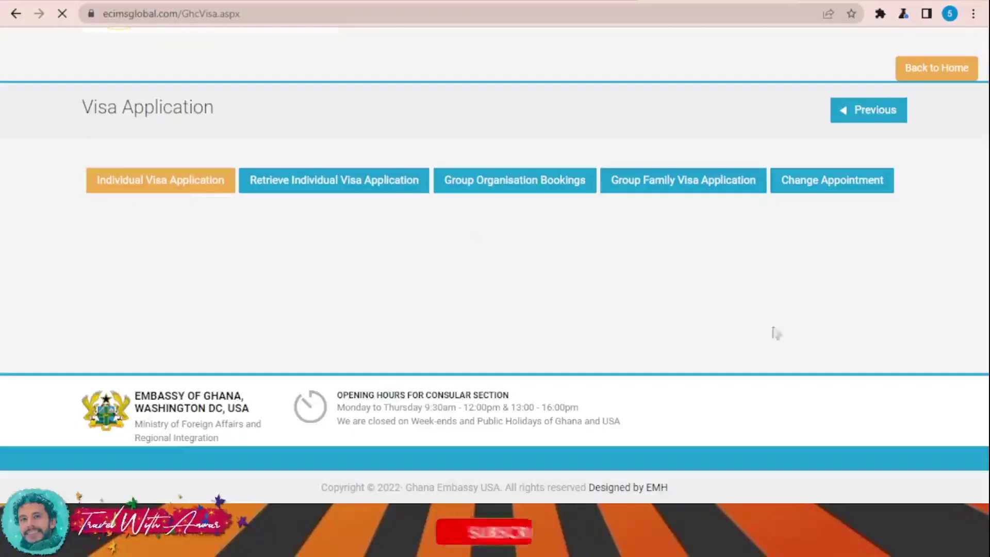
Step: Look through the Step 1 form fields and set the purpose of travel to Tourist
scroll(841, 347, "down", 4)
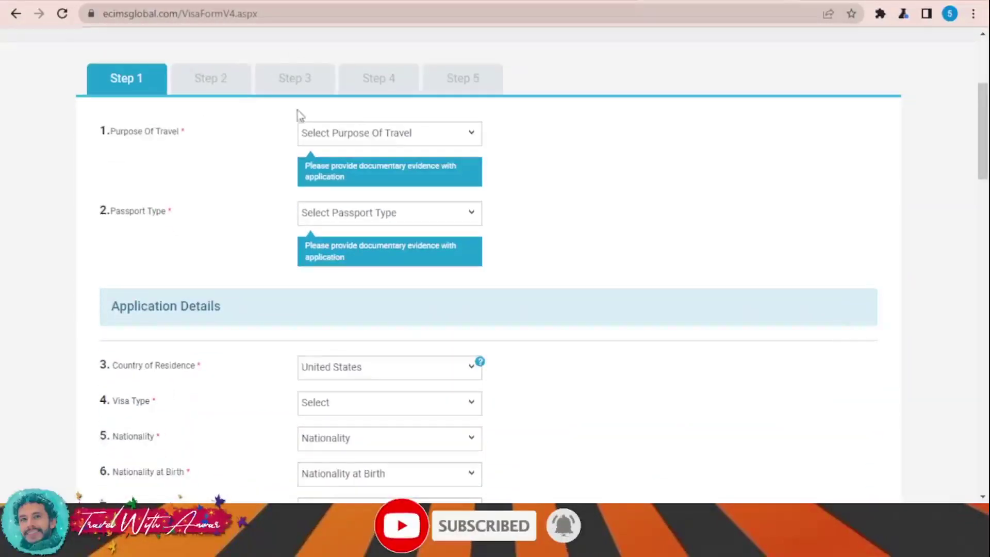
scroll(378, 138, "down", 20)
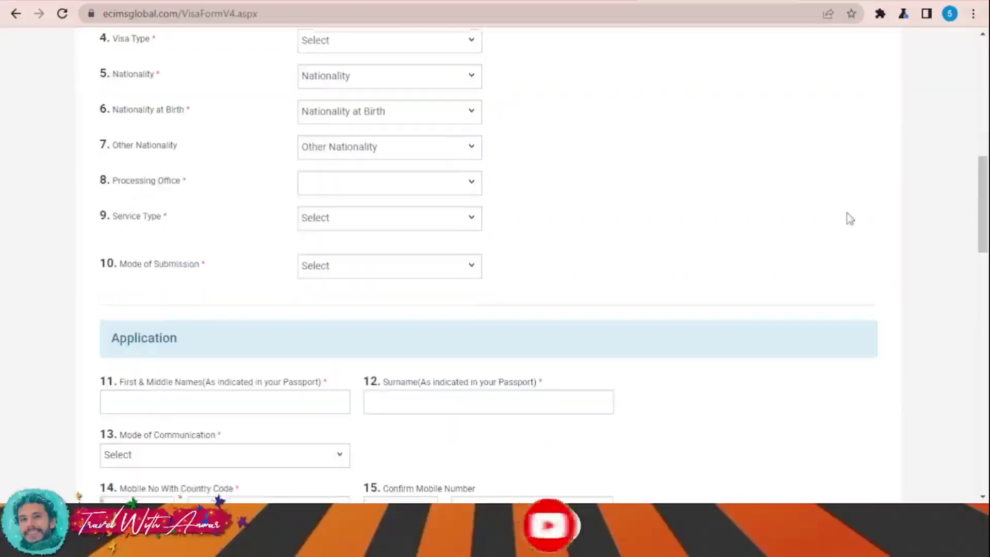
scroll(846, 218, "down", 5)
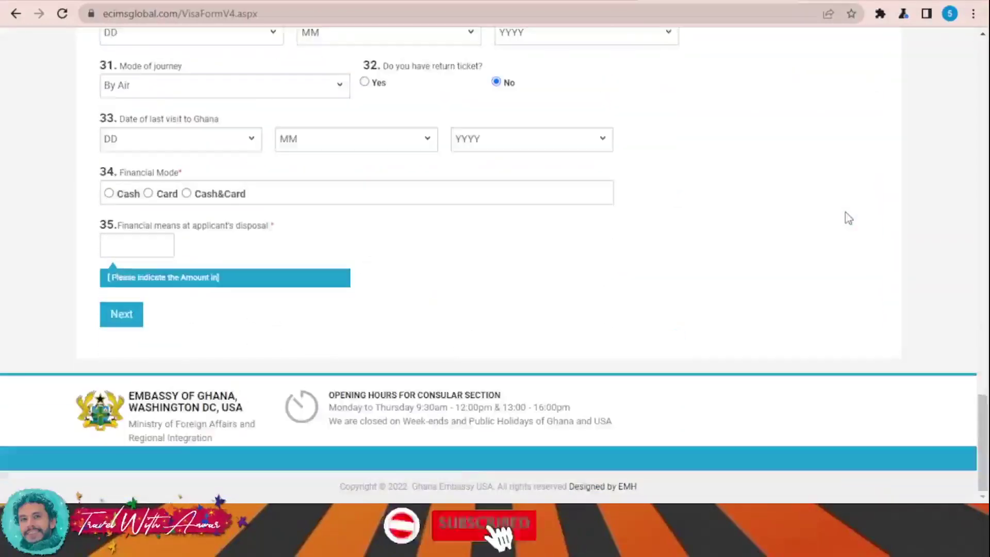
scroll(844, 216, "up", 20)
scroll(400, 155, "down", 3)
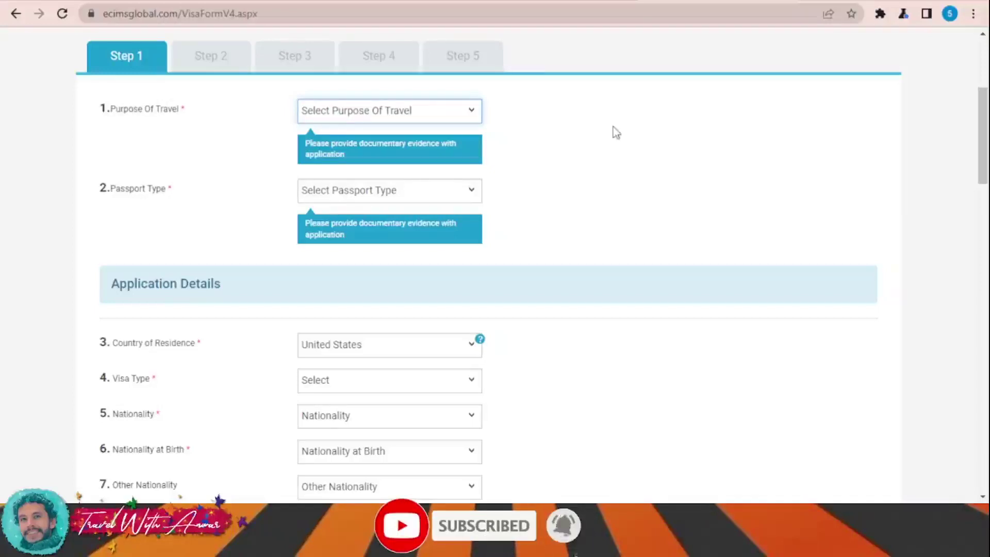
key("Down")
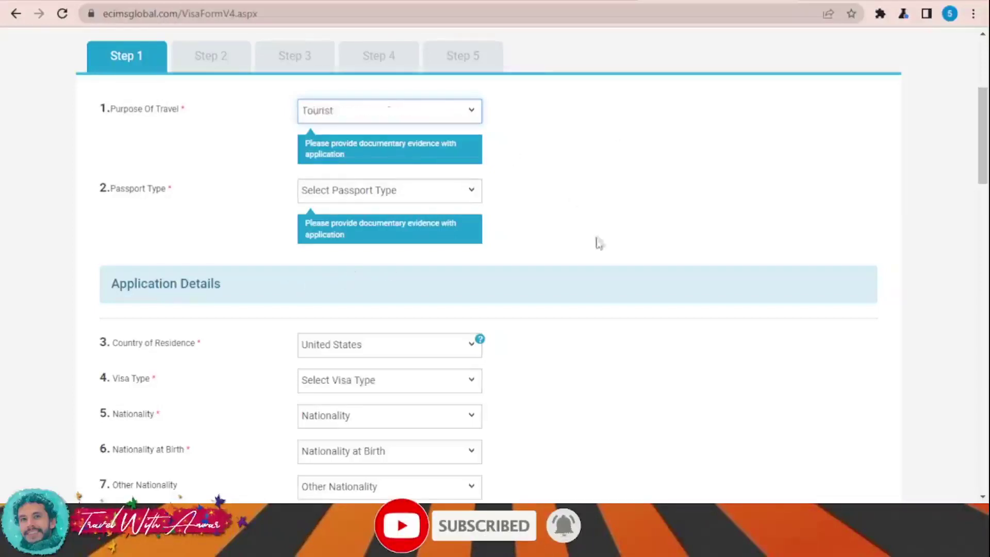
scroll(664, 228, "up", 4)
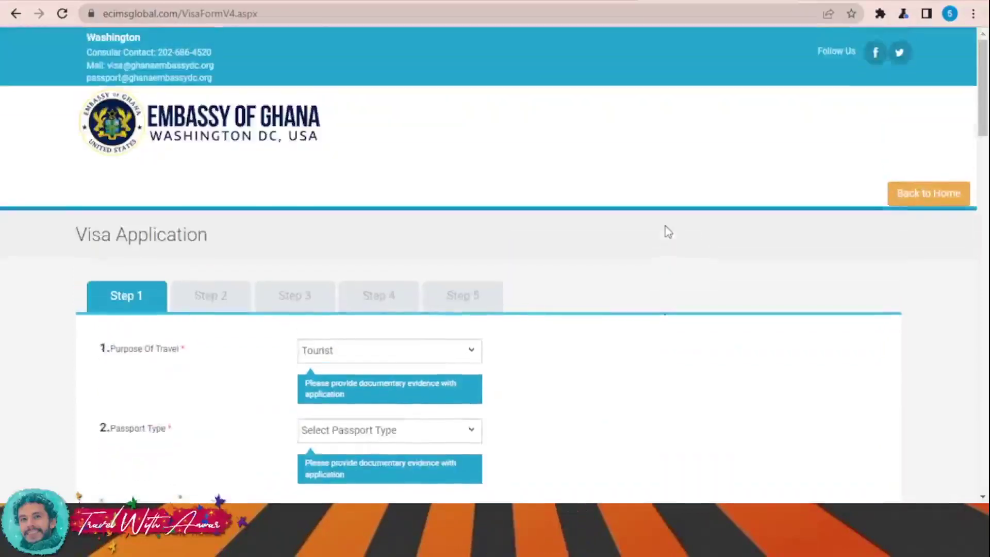
scroll(667, 228, "down", 1)
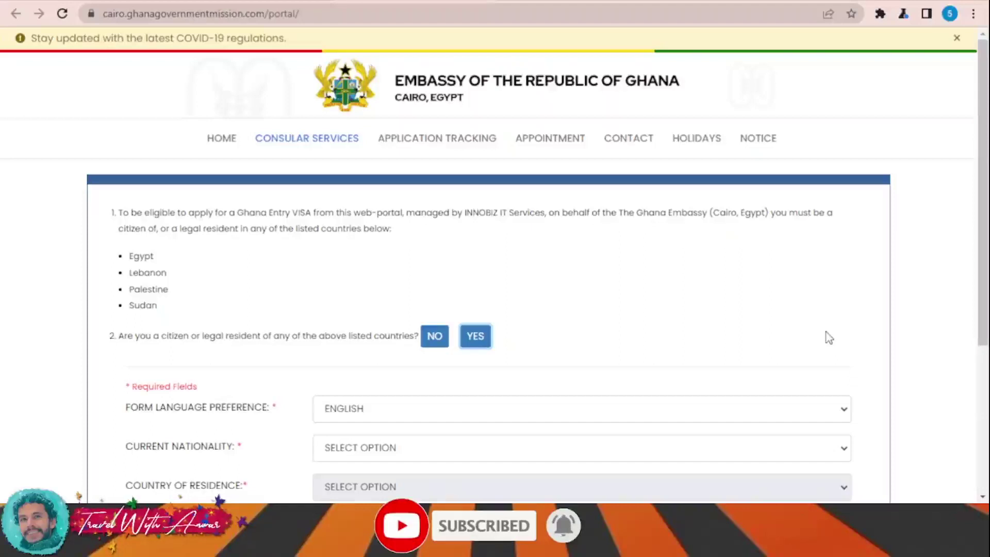
scroll(830, 336, "down", 2)
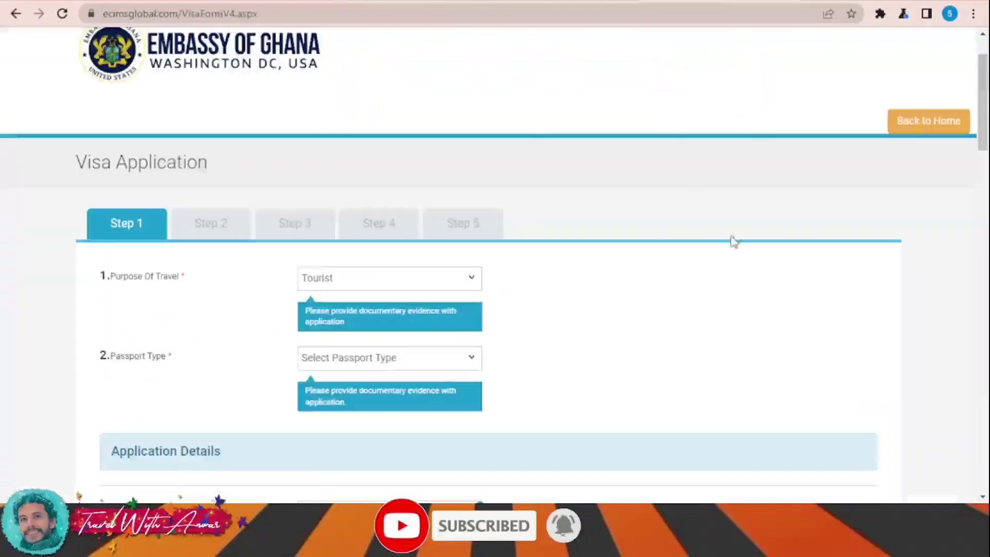
Step: Set the passport type in Step 1 of the visa application to Ordinary
scroll(528, 205, "down", 3)
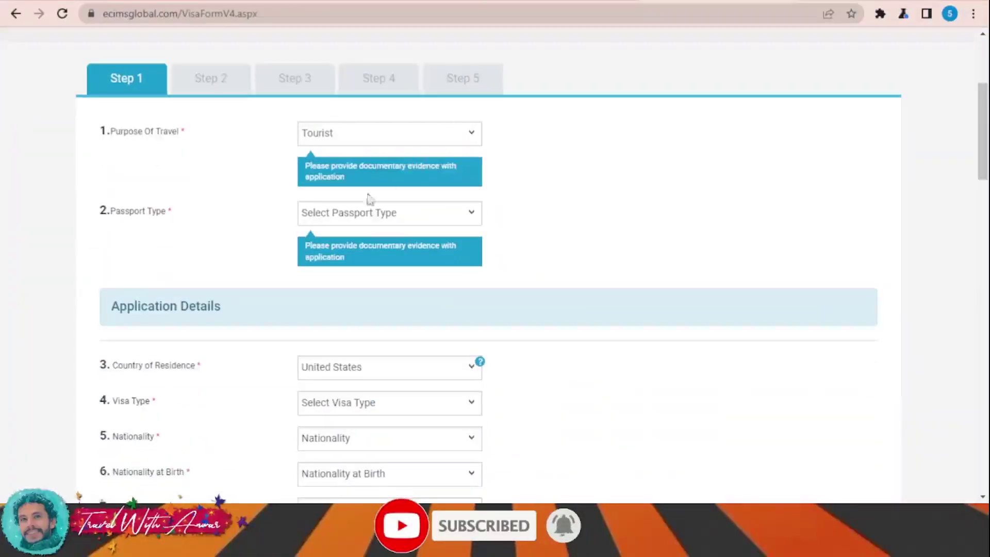
left_click(376, 223)
left_click(360, 249)
Step: Set the visa type in the application details to Single Entry Visa, keeping United States as country of residence
scroll(559, 247, "down", 1)
scroll(399, 188, "down", 1)
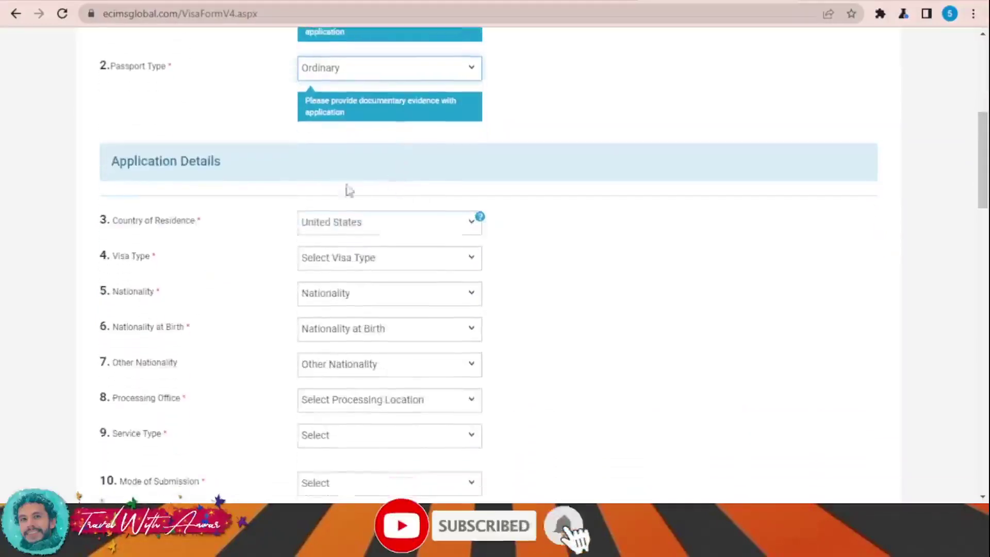
left_click(350, 227)
scroll(661, 234, "down", 1)
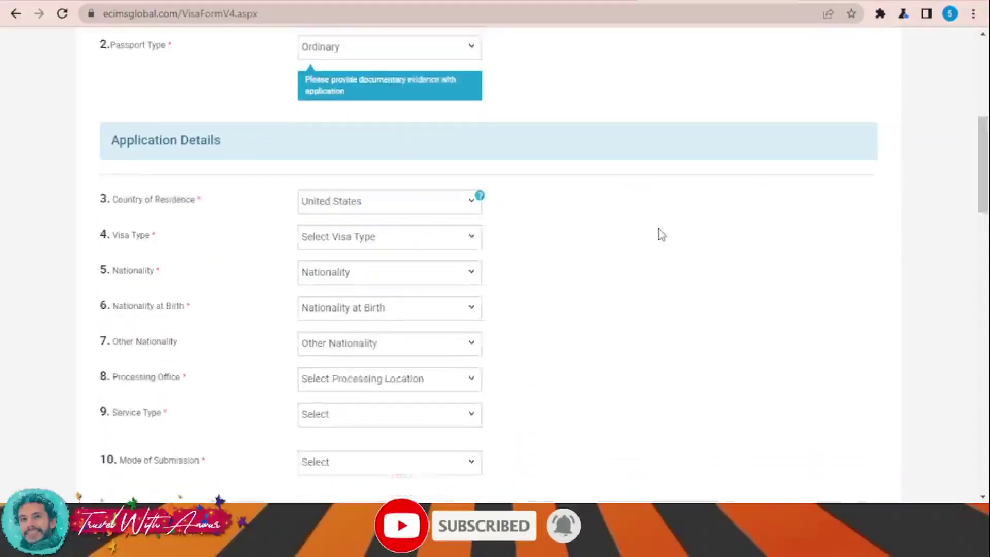
left_click(391, 193)
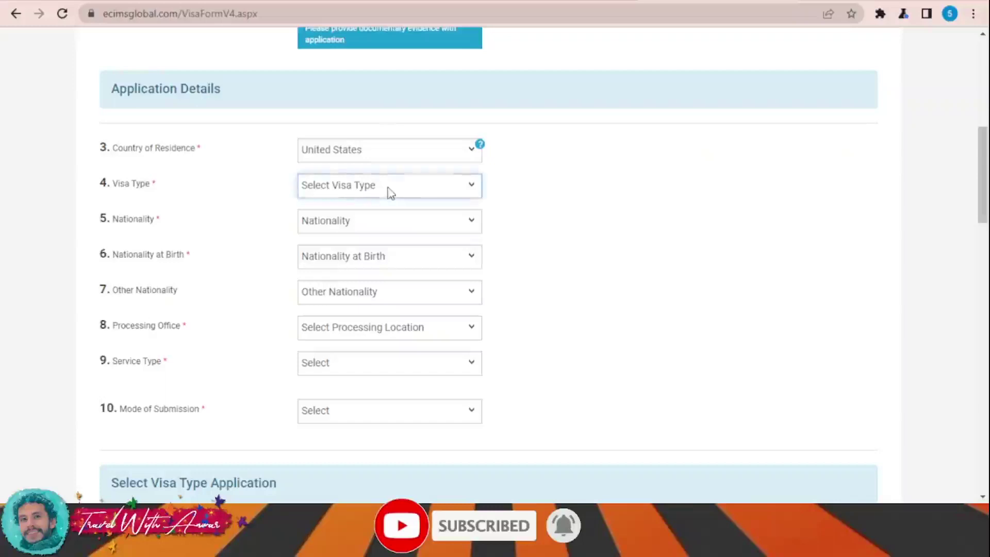
left_click(393, 218)
Step: Set both the nationality and the nationality at birth to American, leaving the other nationality unselected
scroll(550, 214, "down", 1)
left_click(381, 153)
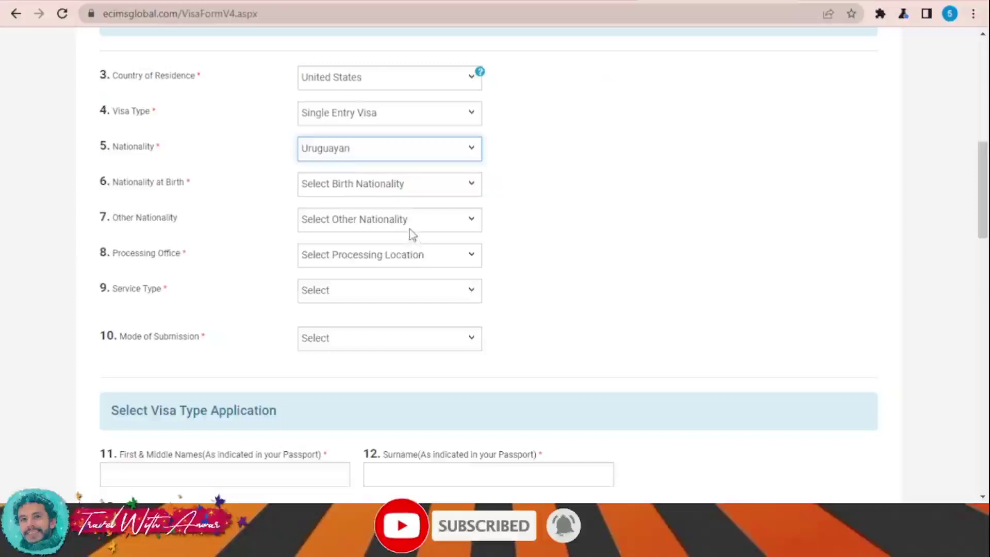
left_click(378, 185)
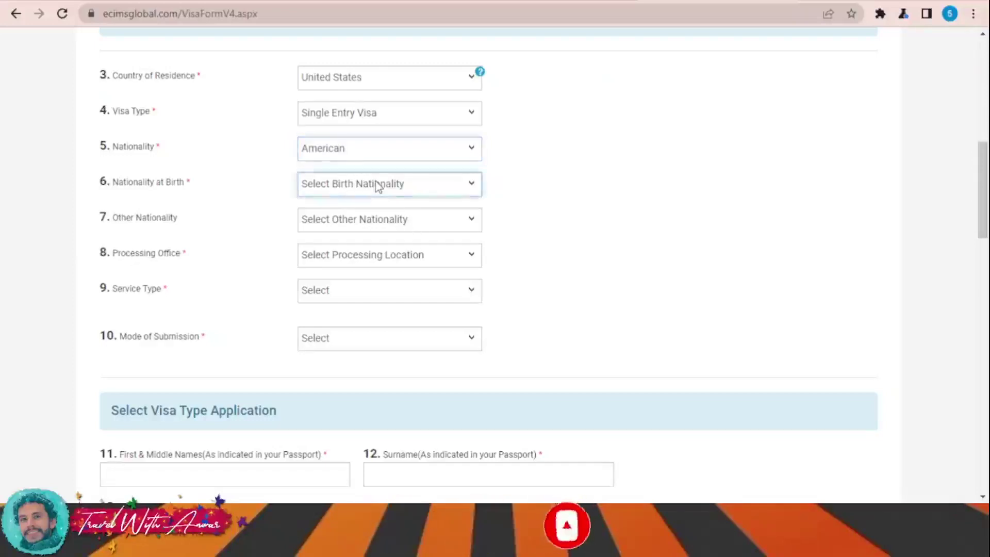
left_click(387, 261)
left_click(369, 223)
left_click(648, 237)
Step: Set the processing office to Washington-DC and the service type to Standard Service
scroll(649, 243, "down", 1)
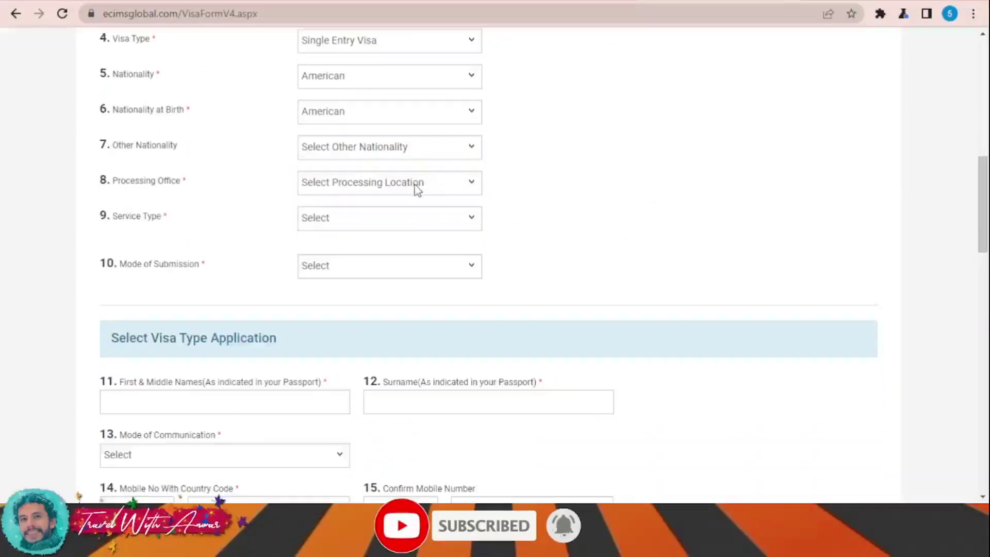
left_click(418, 189)
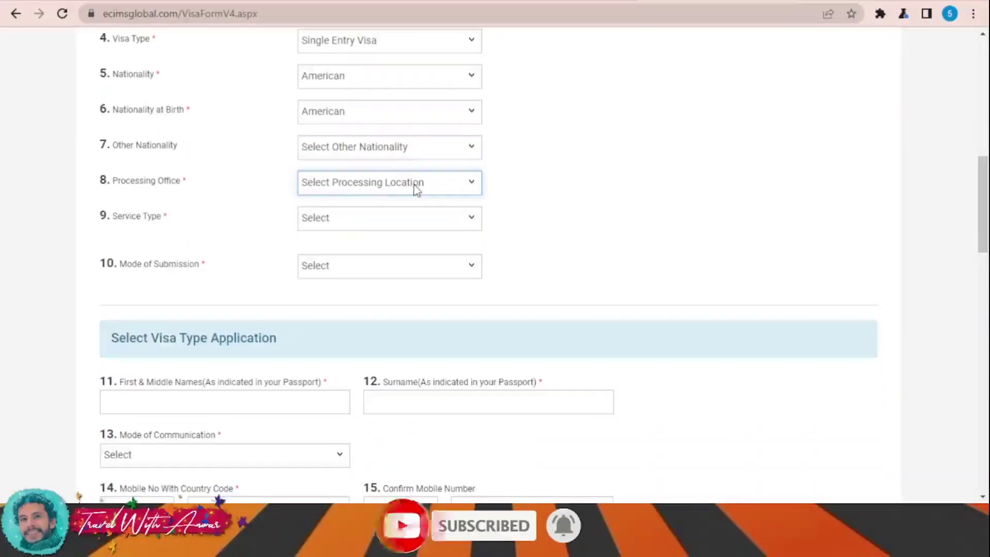
left_click(410, 212)
left_click(406, 220)
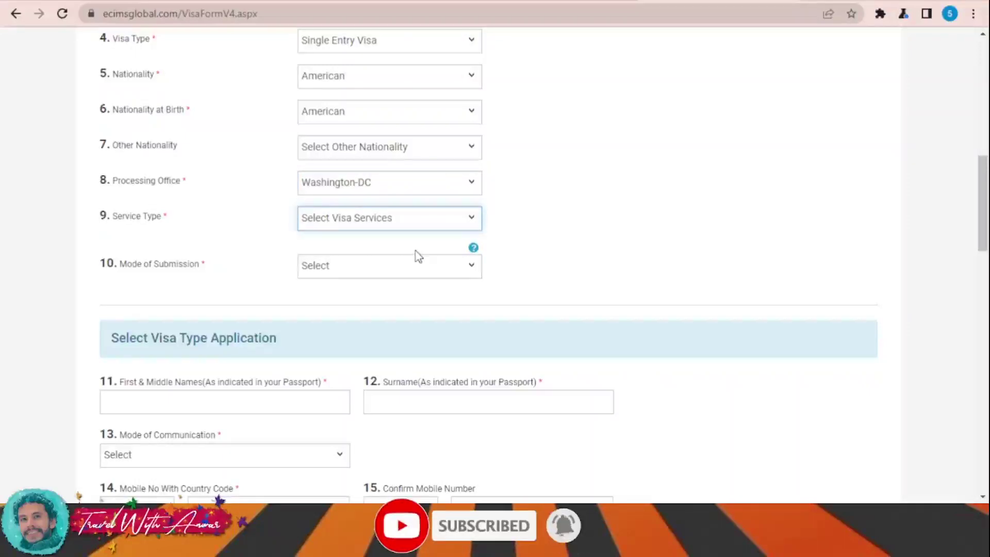
left_click(437, 255)
Step: Open the mode of submission choices in the application details
scroll(541, 223, "down", 1)
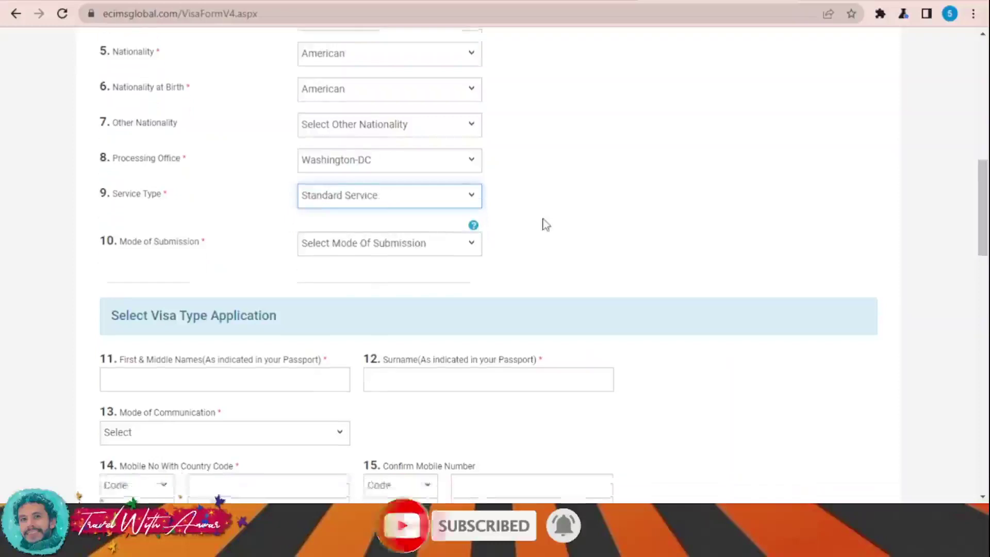
left_click(412, 195)
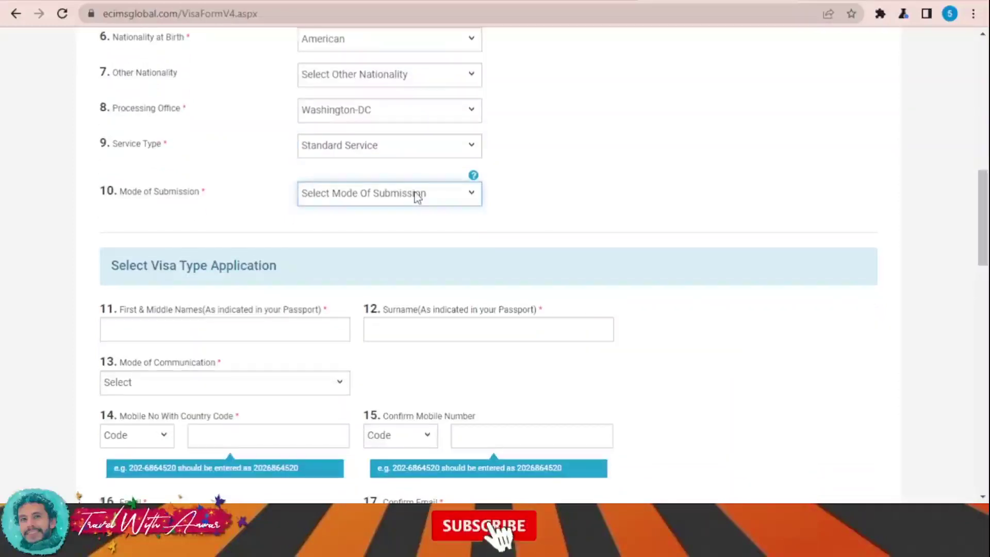